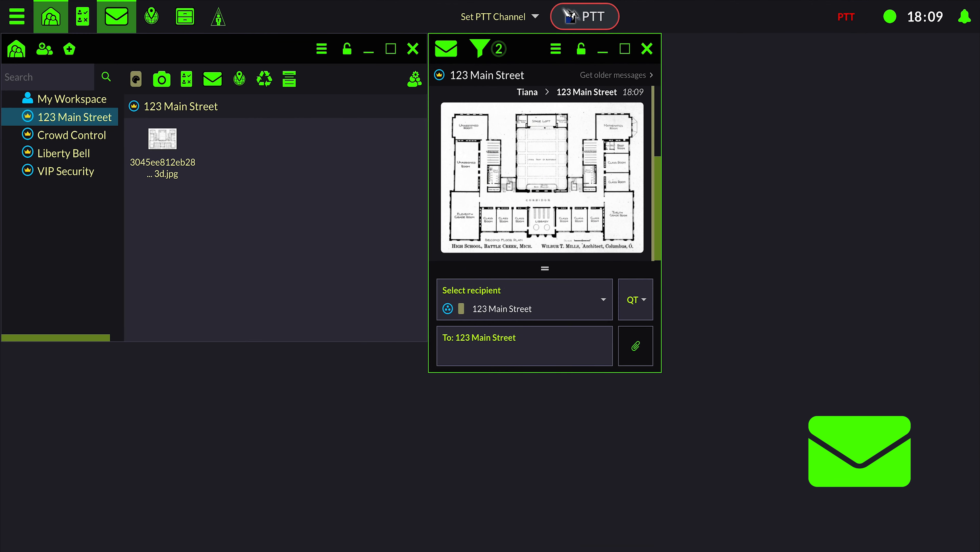
# Open the floor plan image shared in the 123 Main Street messages and bring up its icon annotation tool.
pyautogui.click(601, 232)
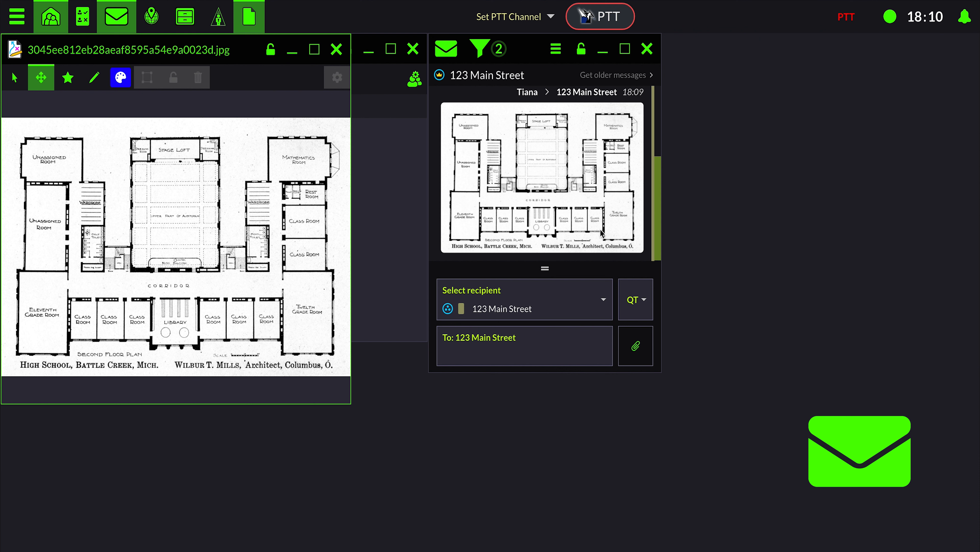
pyautogui.click(68, 80)
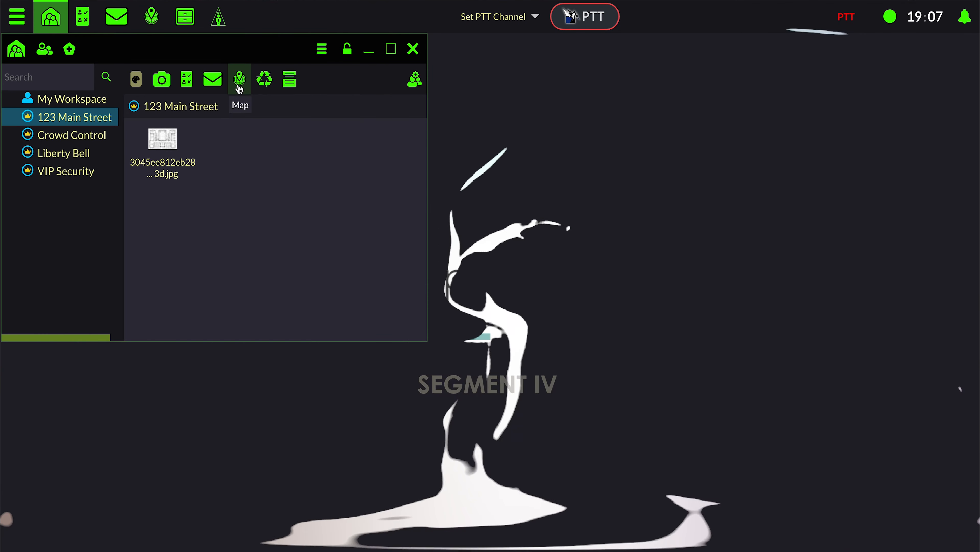
# Open the map for 123 Main Street and bring up its marker icons and drawing tools.
pyautogui.click(239, 81)
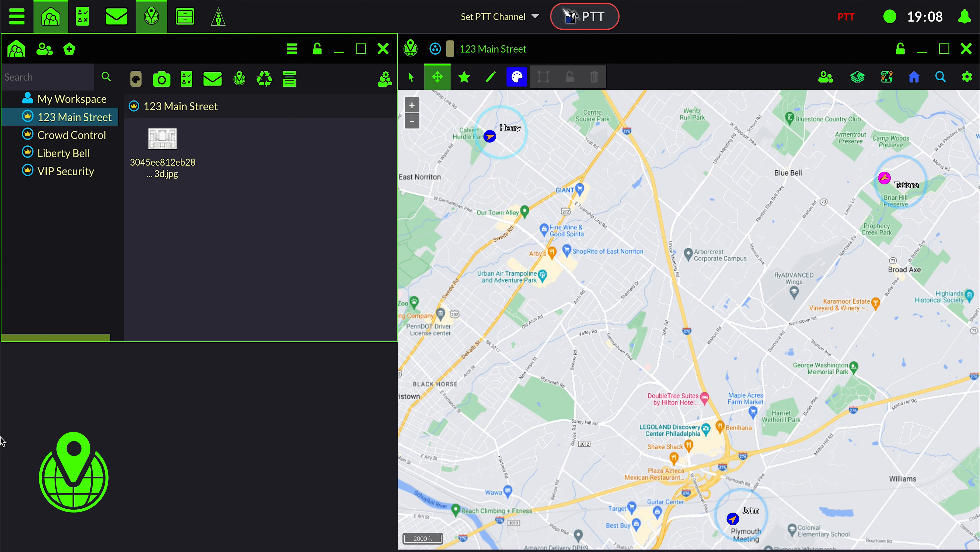
pyautogui.click(465, 81)
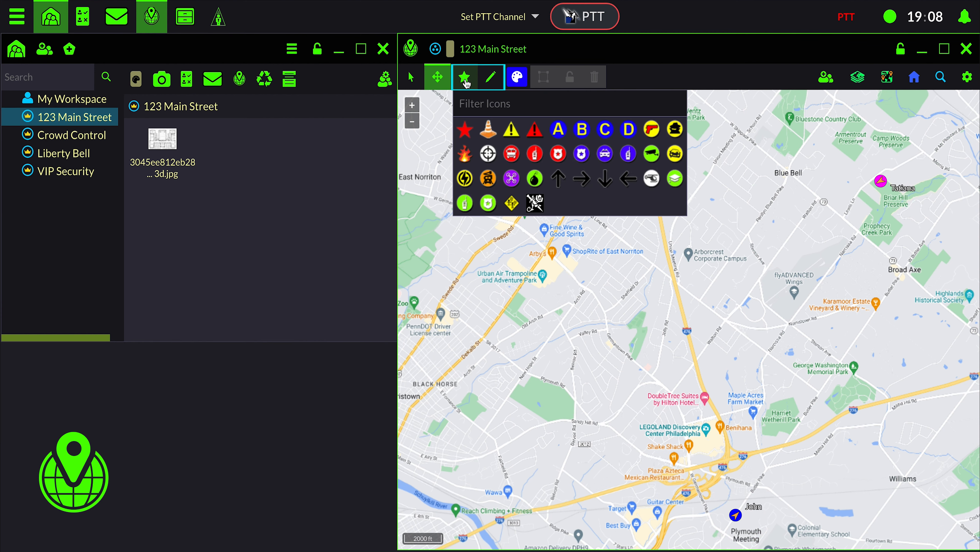
pyautogui.click(491, 78)
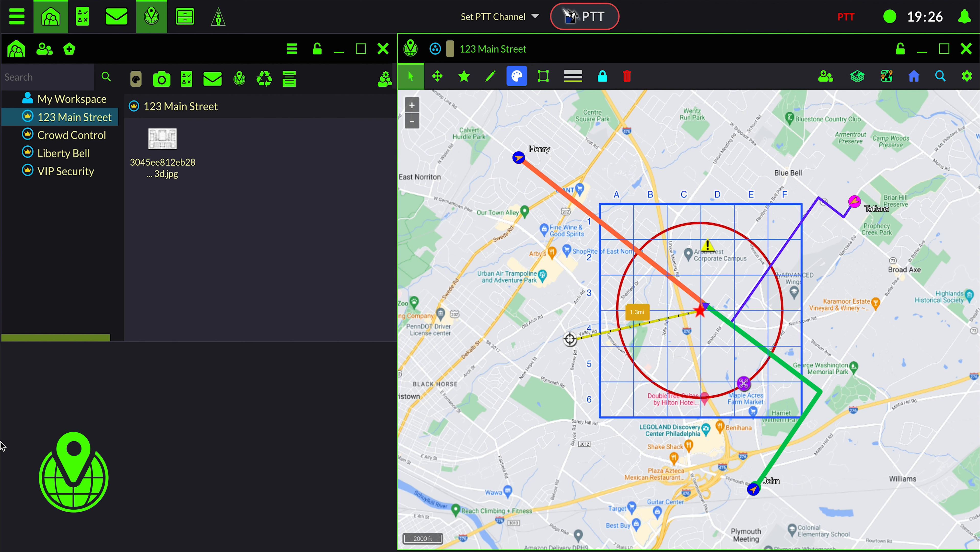
# Lock the search grid and fill the red circle on the map with yellow at about 29 opacity.
pyautogui.click(803, 255)
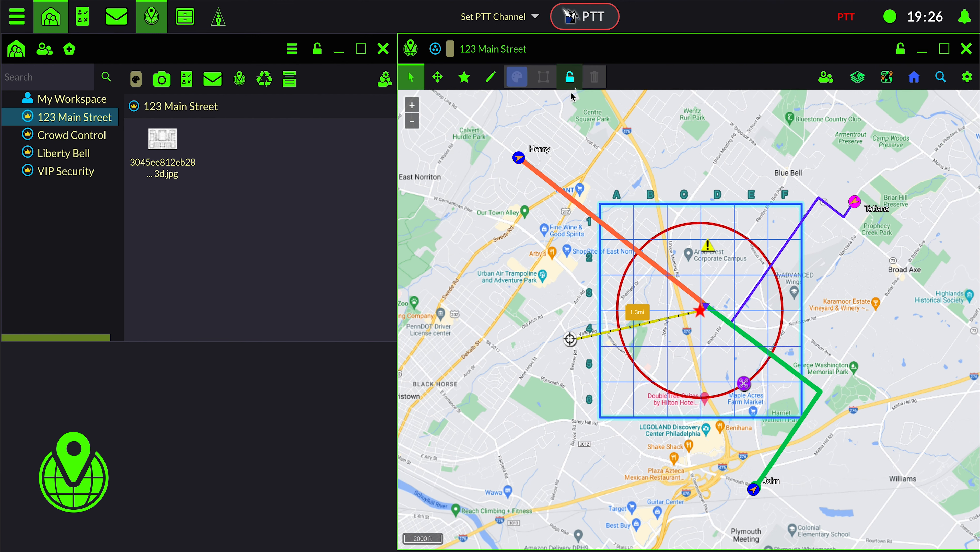
pyautogui.click(644, 380)
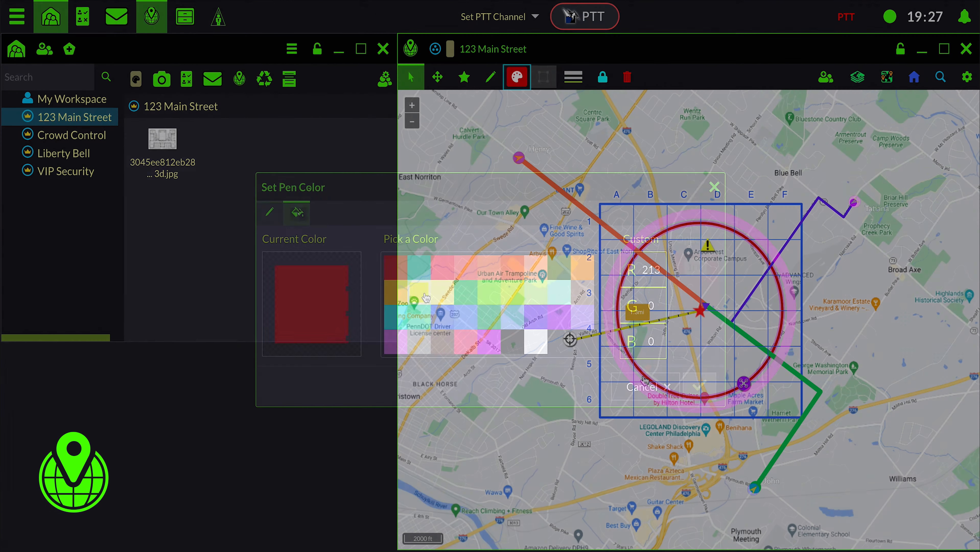
pyautogui.click(296, 213)
pyautogui.click(428, 297)
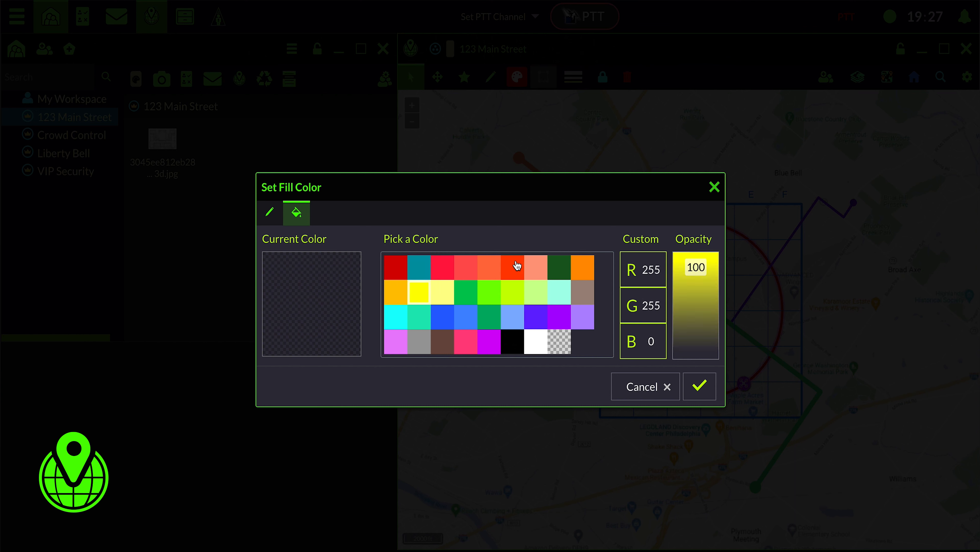
pyautogui.moveTo(699, 269); pyautogui.dragTo(697, 322)
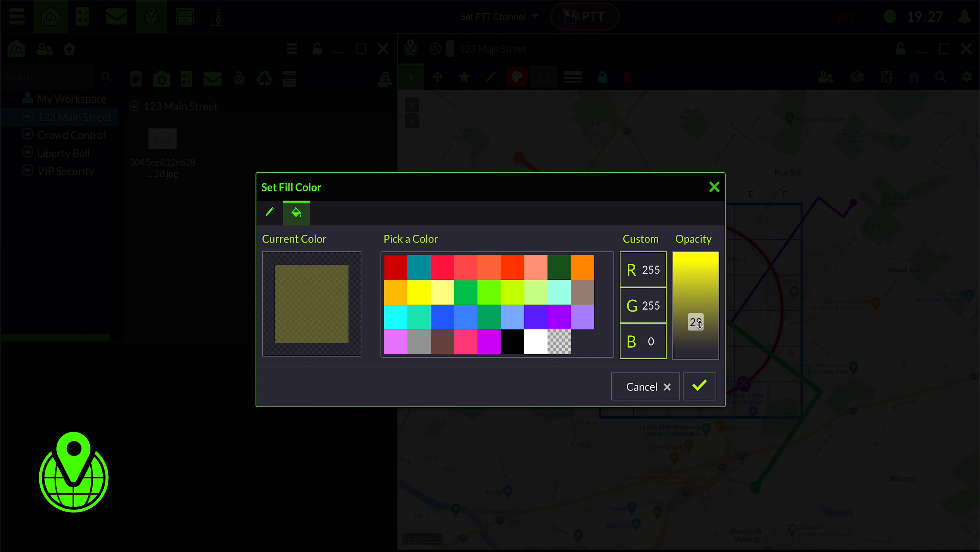
pyautogui.click(701, 386)
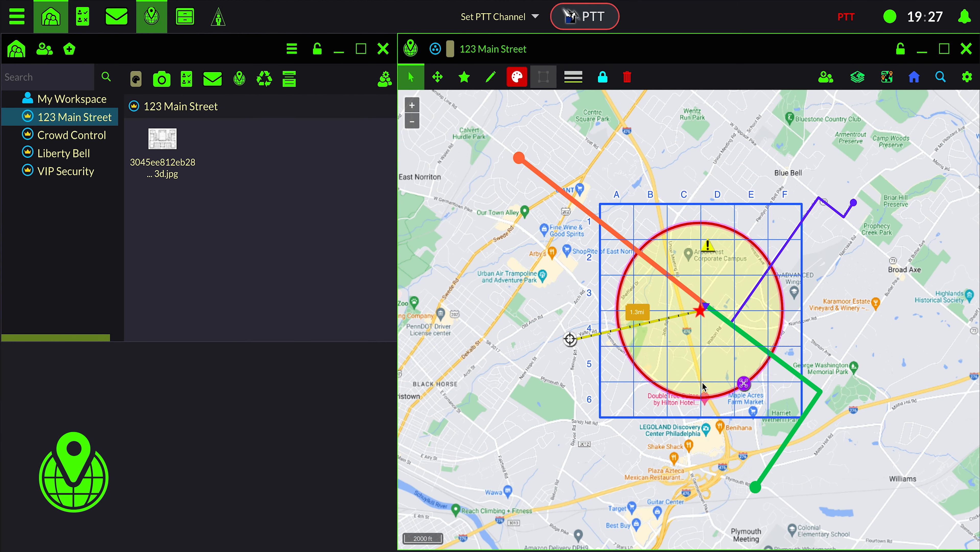
# Add the text annotation "Suspect" at the red star in the middle of the search grid.
pyautogui.click(490, 77)
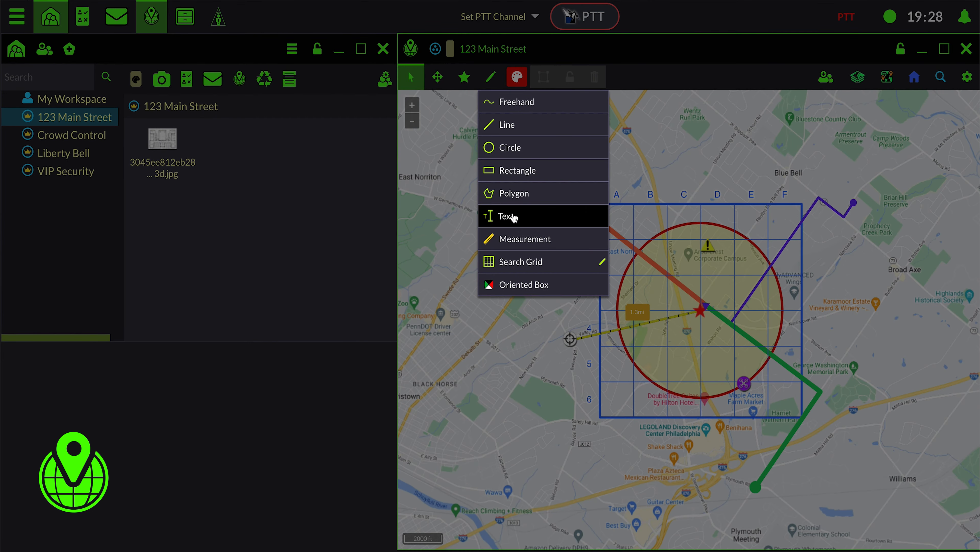
pyautogui.click(513, 215)
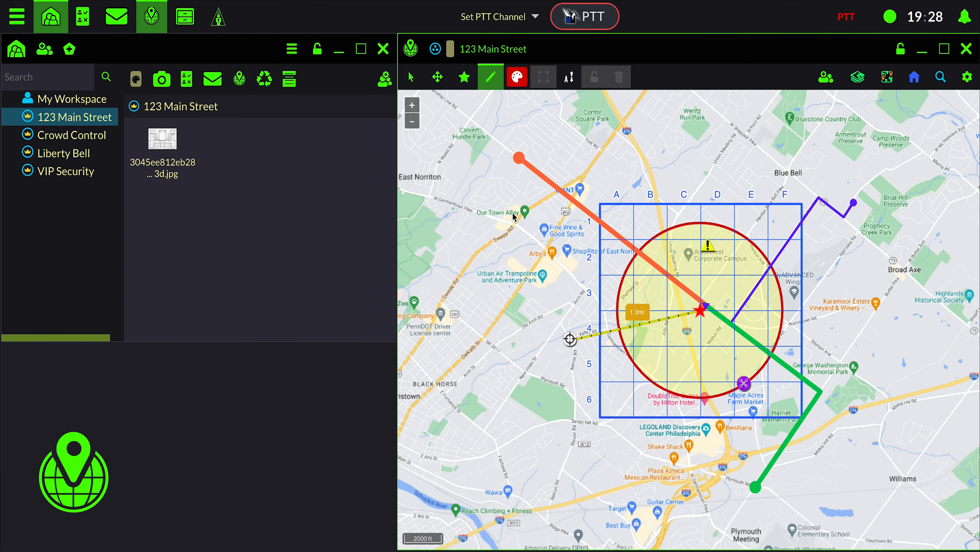
pyautogui.click(700, 311)
pyautogui.write('Sus')
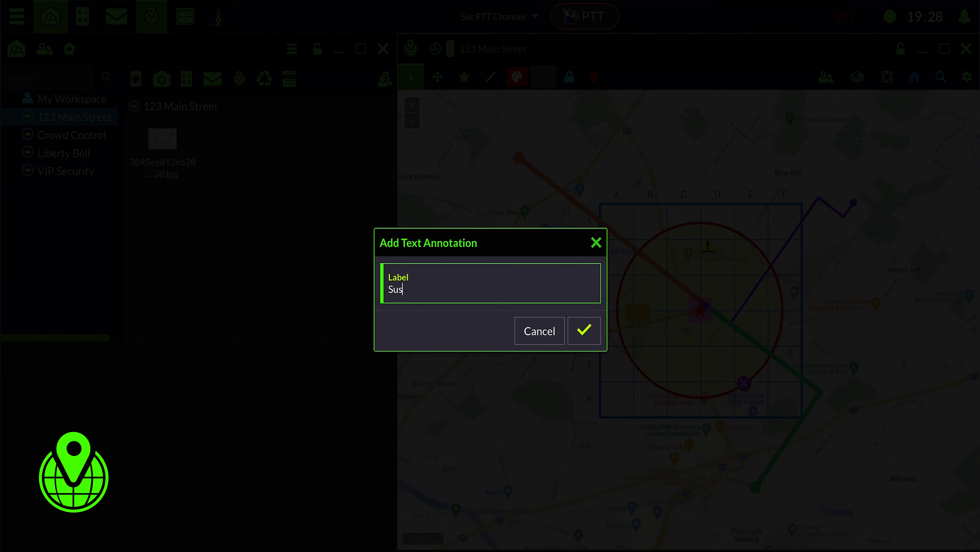
pyautogui.write('pect')
pyautogui.click(584, 330)
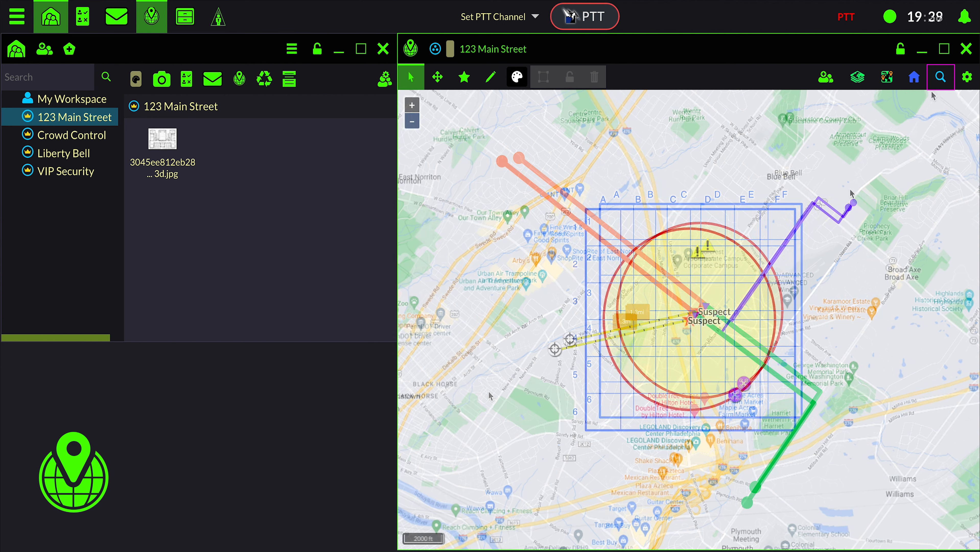
# Look up a street address in Blue Bell PA on the map.
pyautogui.click(941, 78)
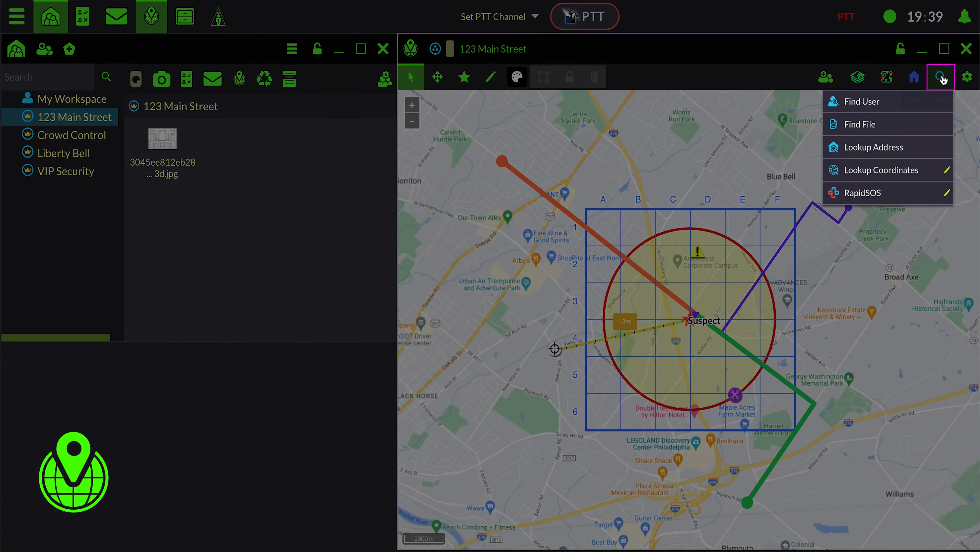
pyautogui.click(925, 147)
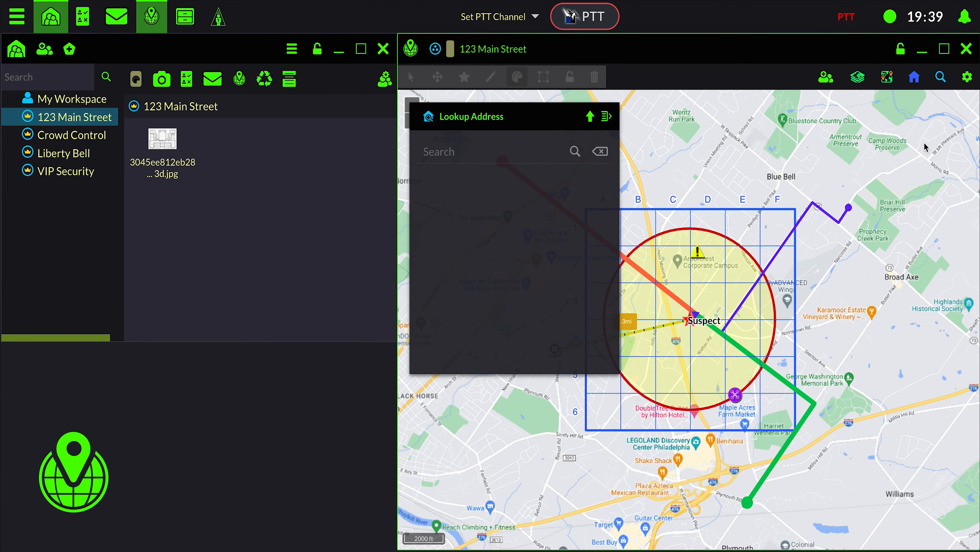
pyautogui.write('Loretta Lane, Blue Bell PA')
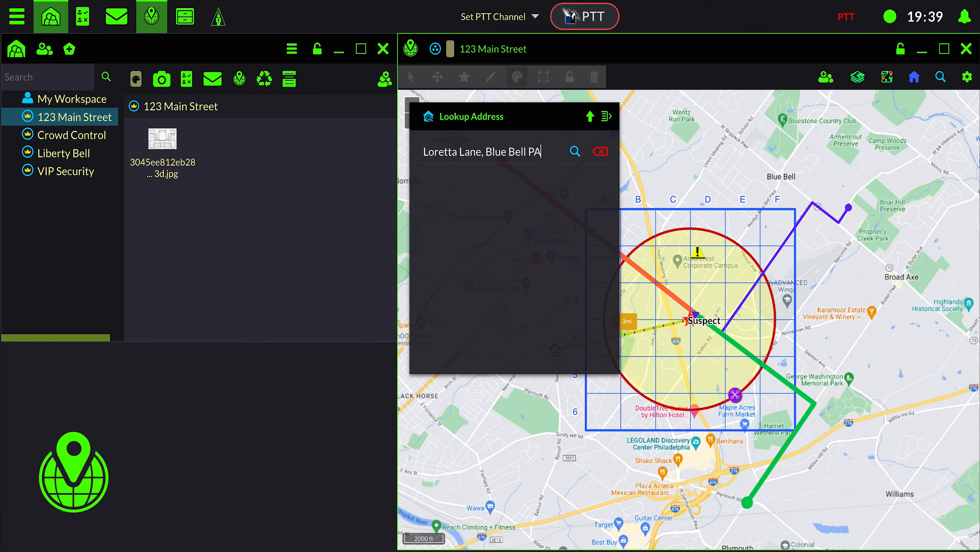
pyautogui.press('Return')
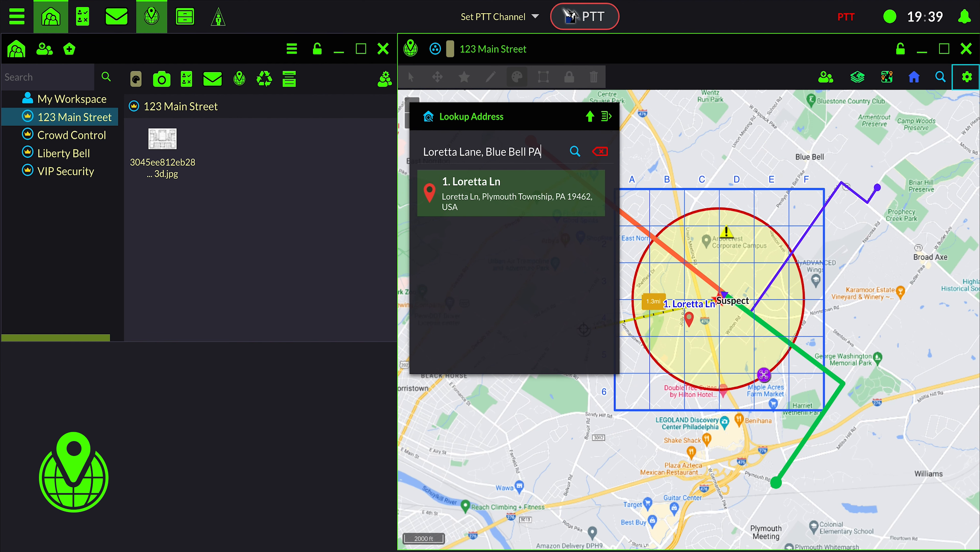
# Set the home location of 123 Main Street at the pin of the looked-up address.
pyautogui.click(967, 79)
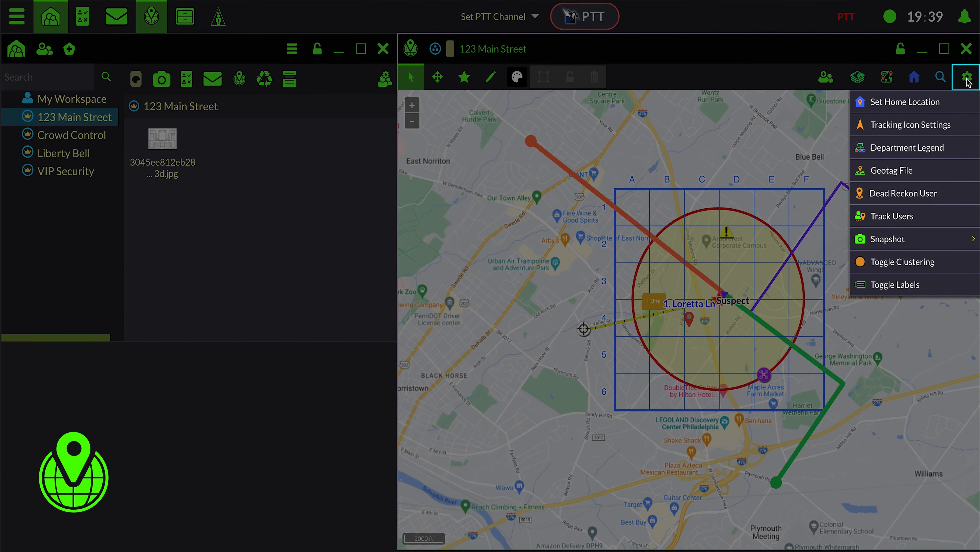
pyautogui.click(936, 103)
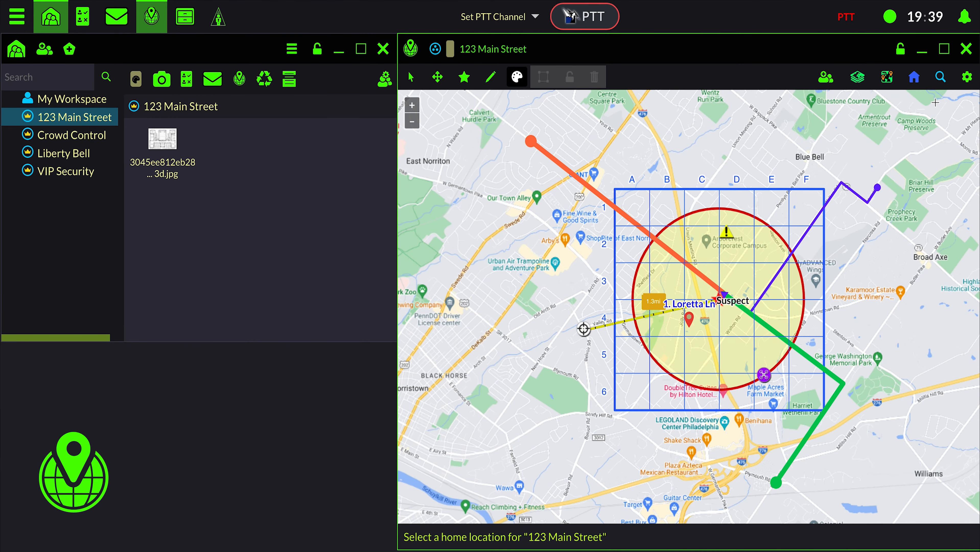
pyautogui.click(689, 326)
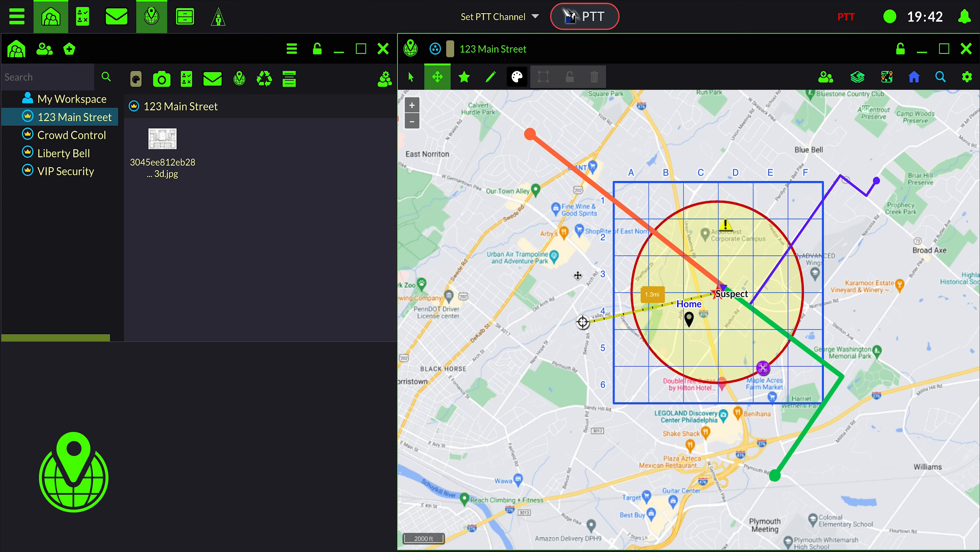
# Preview alternative base maps for the 123 Main Street map, including Google Maps Aerial View.
pyautogui.click(858, 78)
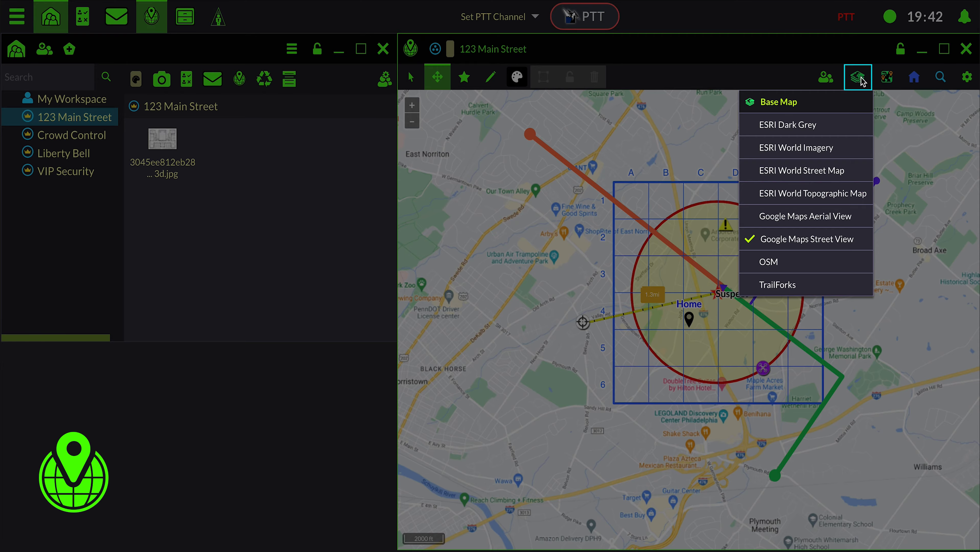
pyautogui.click(843, 216)
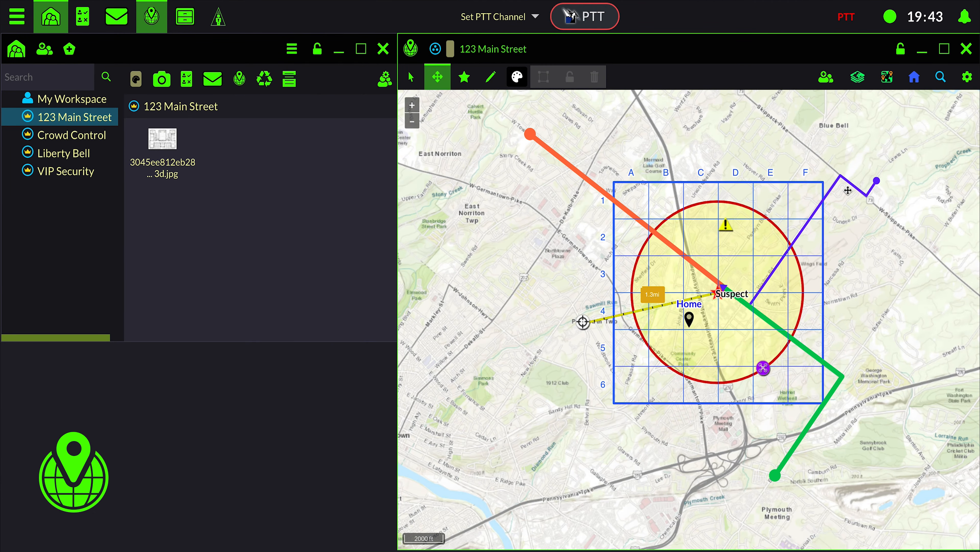
# Open the list of map feature layers and enable ESRI World Imagery Transportation.
pyautogui.click(887, 77)
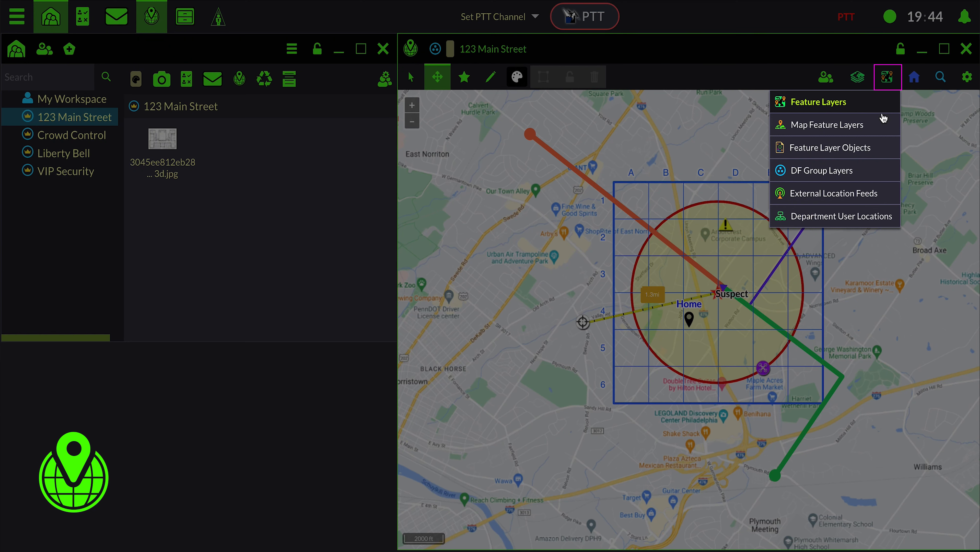
pyautogui.click(883, 125)
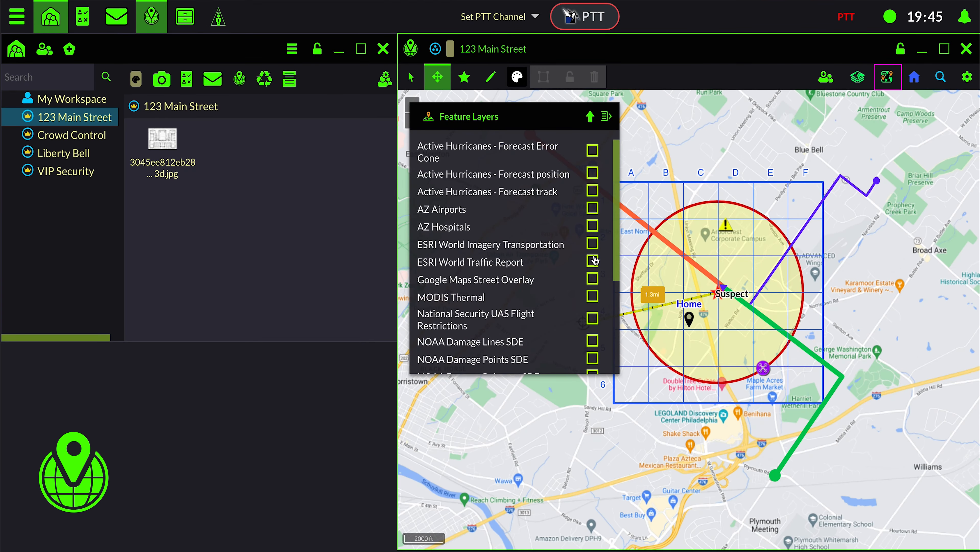
pyautogui.click(594, 246)
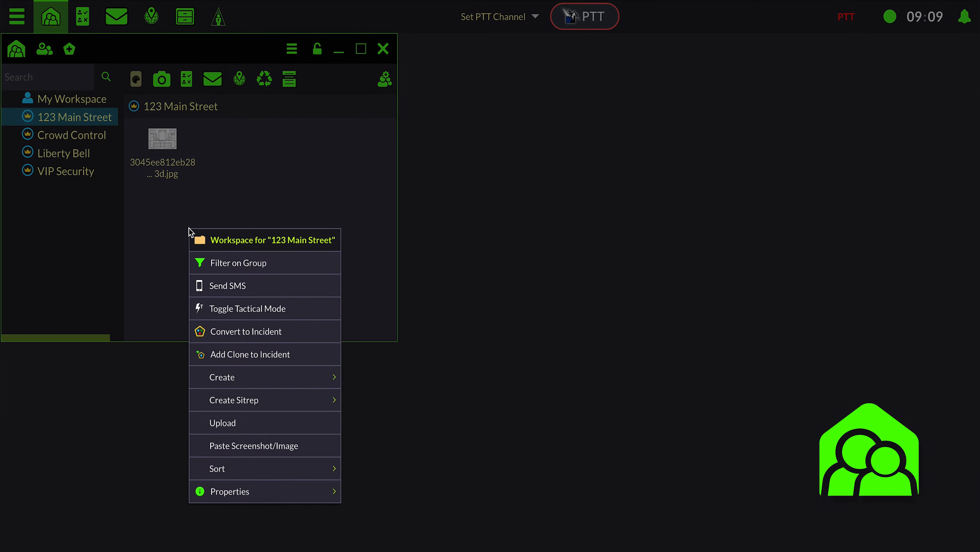
# Upload the mugshot JPG from the desktop to the 123 Main Street workspace.
pyautogui.rightClick(189, 229)
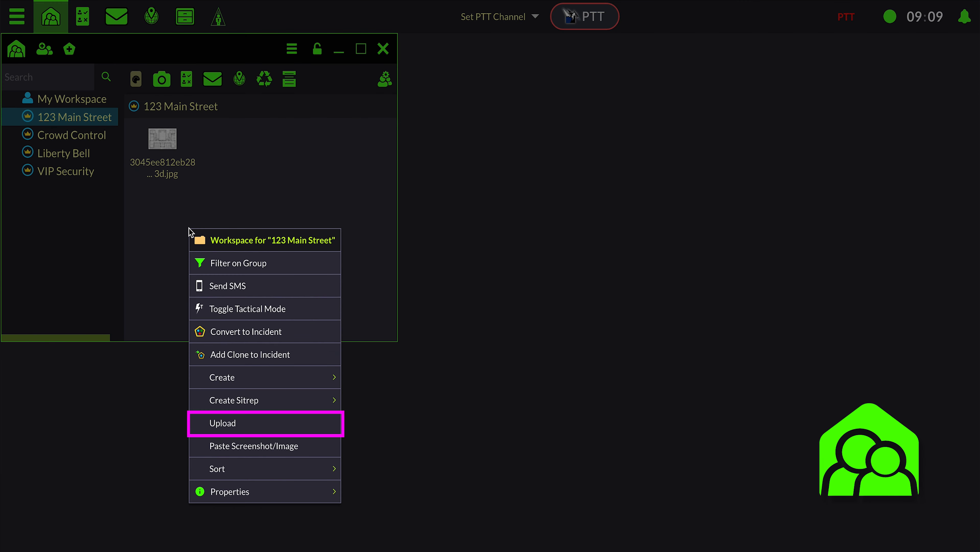
pyautogui.click(252, 421)
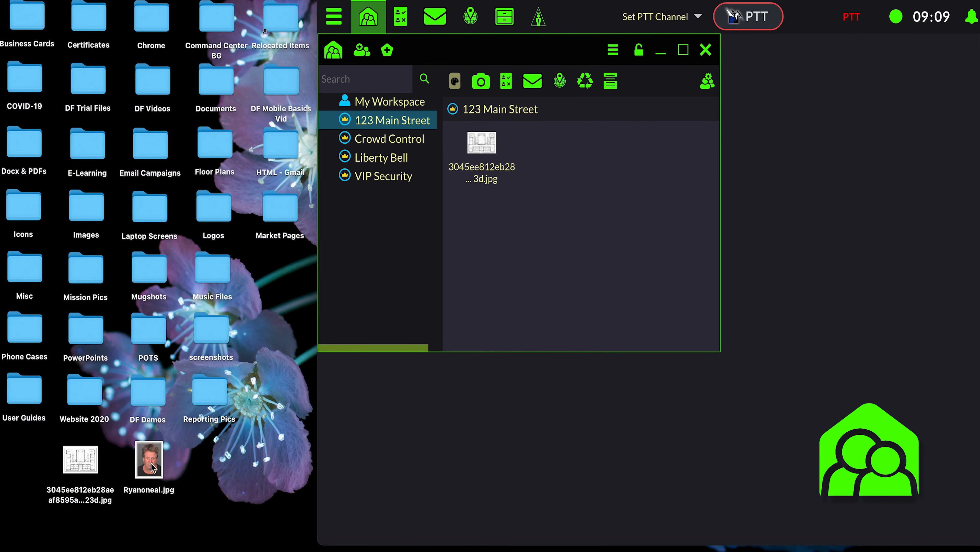
pyautogui.moveTo(151, 463); pyautogui.dragTo(492, 229)
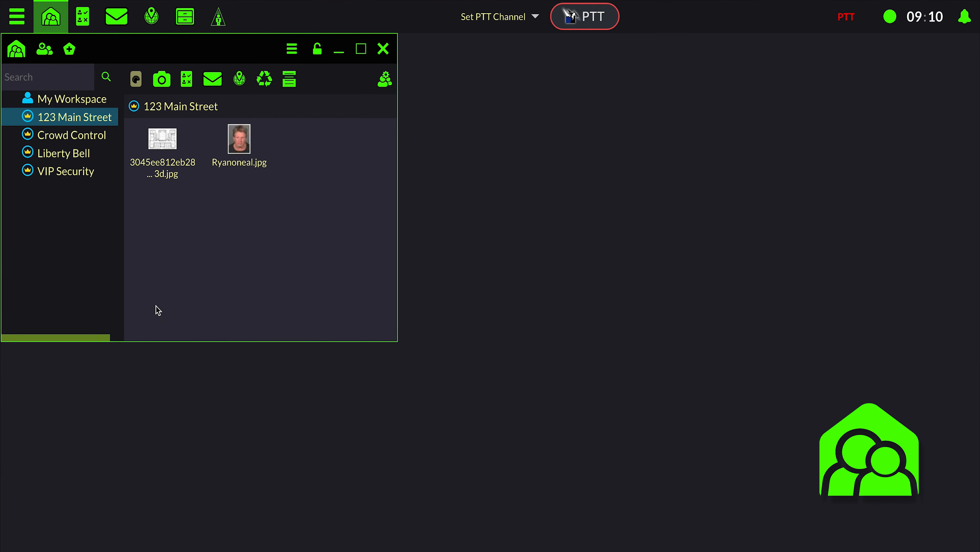
# Create and save an Actor (EN-US) sitrep with mugshot and full name: Hostile, Male, White, age 49, 5 ft 10 in, 200 lbs.
pyautogui.rightClick(158, 311)
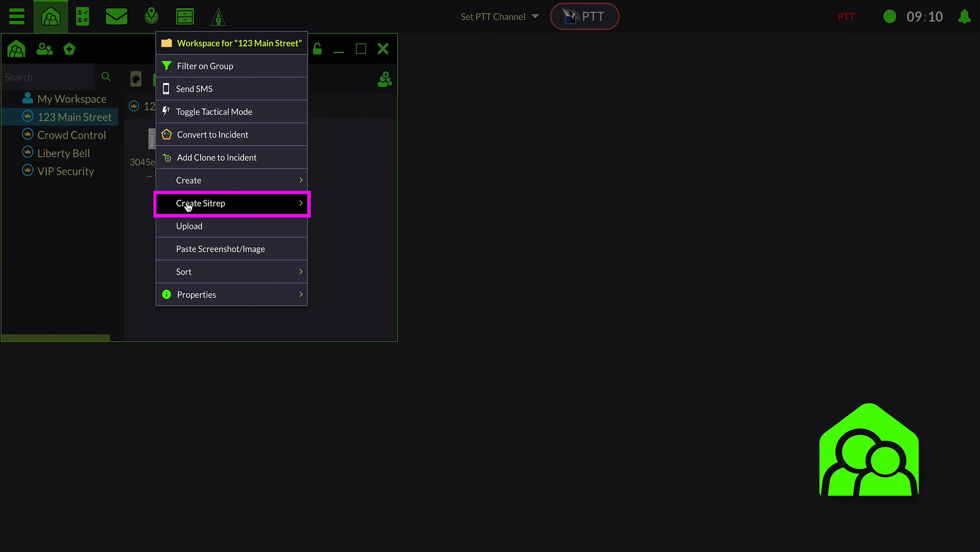
pyautogui.click(201, 205)
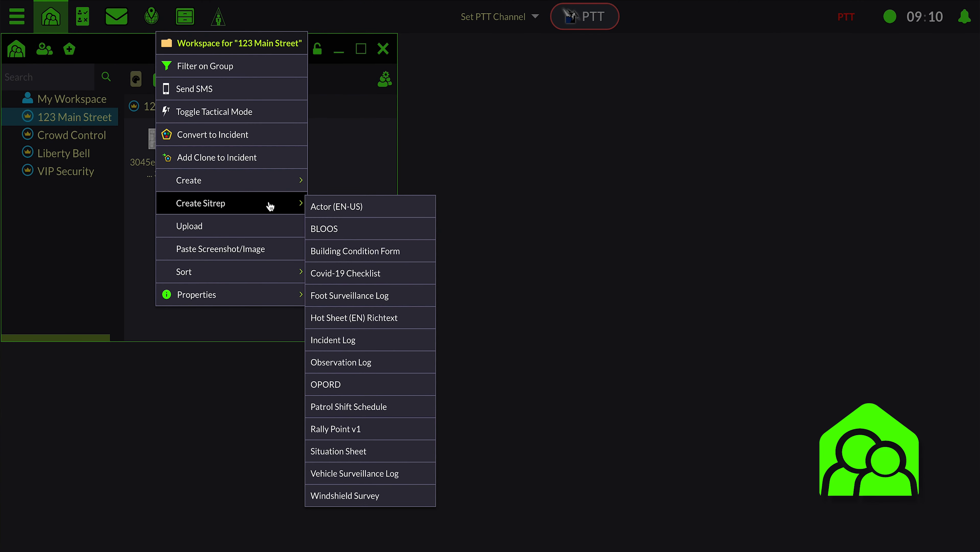
pyautogui.click(336, 208)
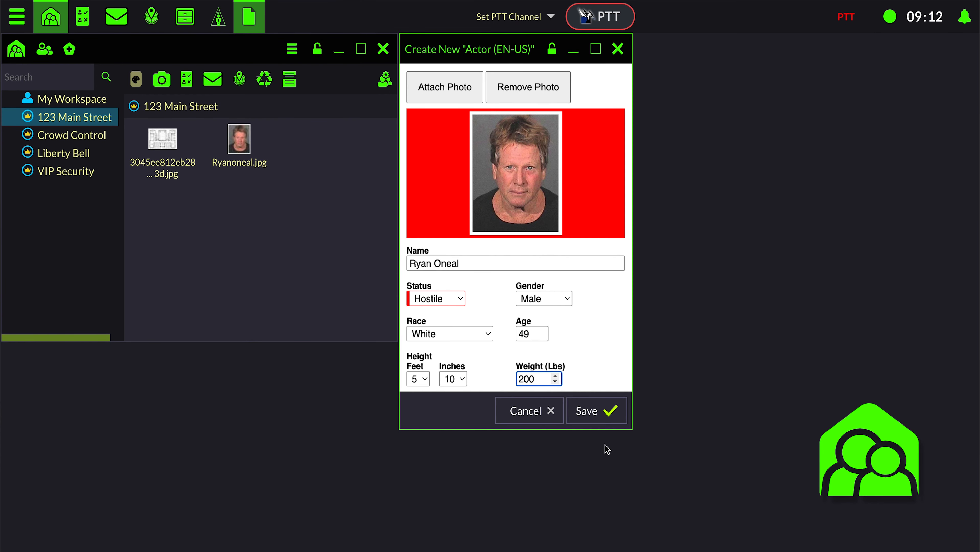
pyautogui.click(604, 421)
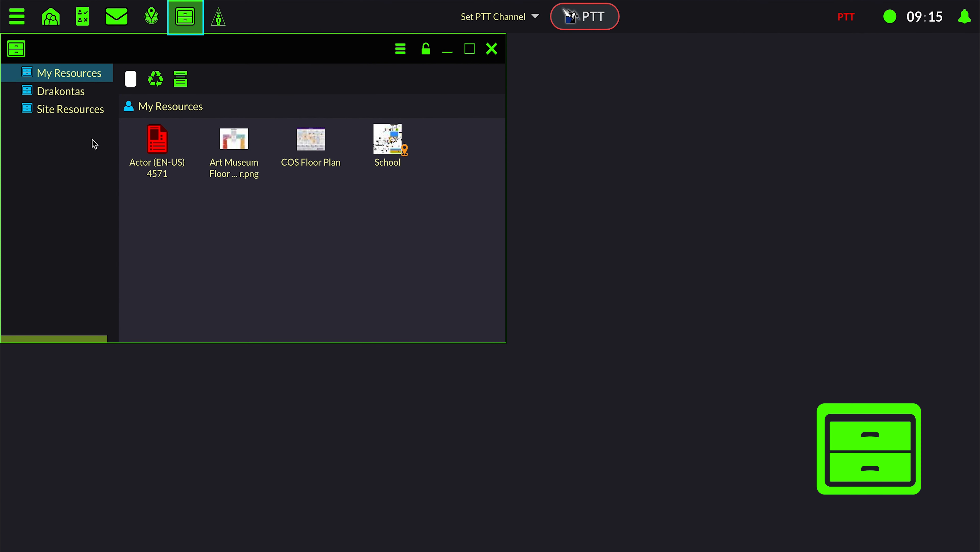
# Open the Drakontas department resources and look through their folders.
pyautogui.click(77, 98)
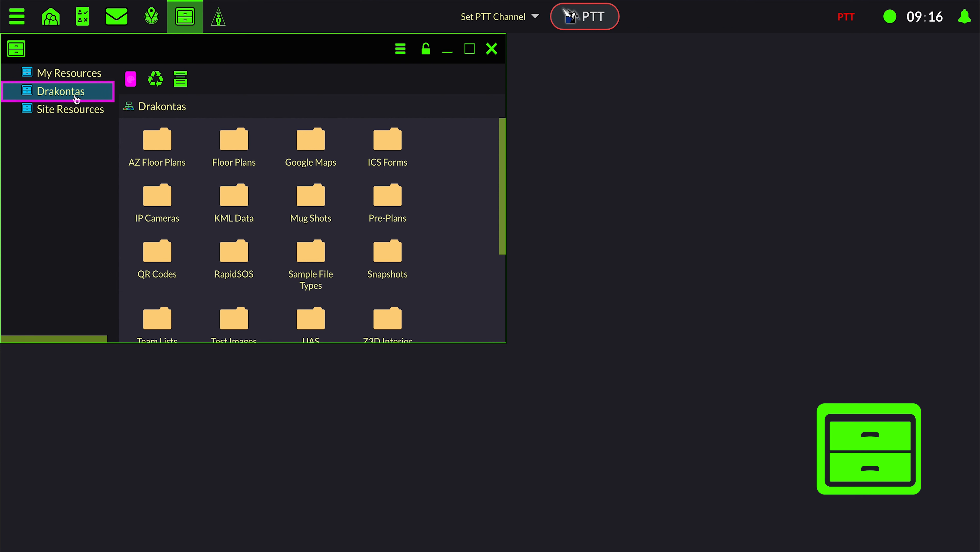
pyautogui.moveTo(501, 170)
pyautogui.mouseDown()
pyautogui.moveTo(503, 261)
pyautogui.moveTo(504, 170)
pyautogui.mouseUp()
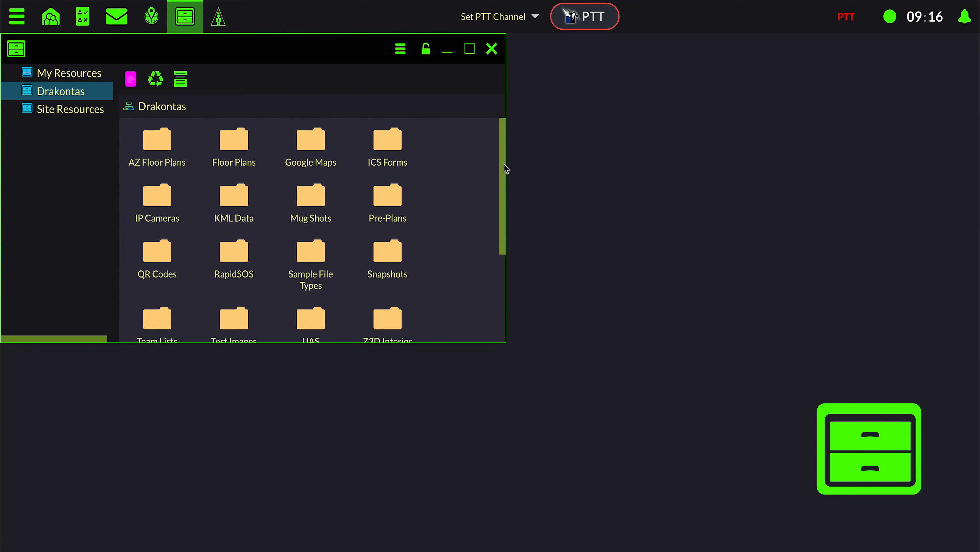
# Upload First-Floor-Plan.jpg from the desktop into My Resources and copy it to the 123 Main Street workspace.
pyautogui.click(85, 77)
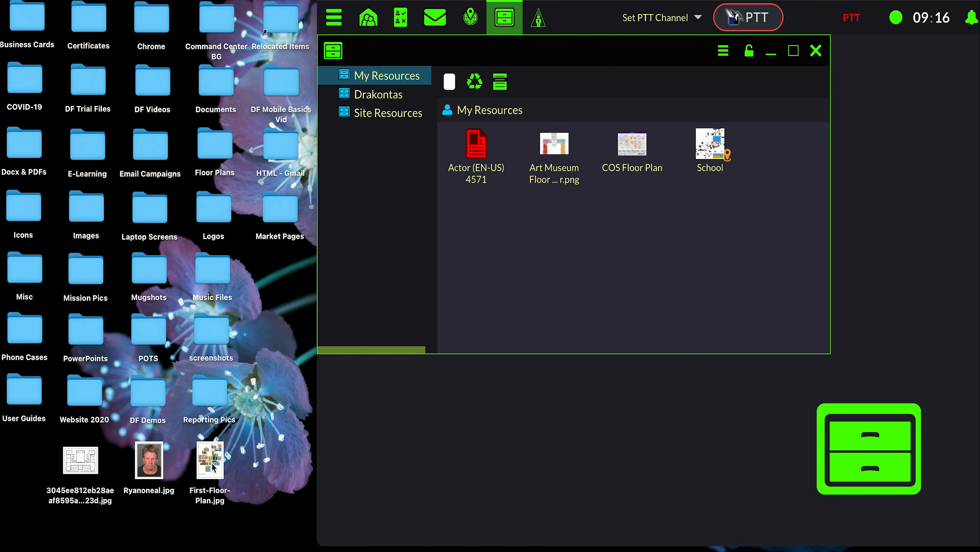
pyautogui.moveTo(212, 464); pyautogui.dragTo(479, 262)
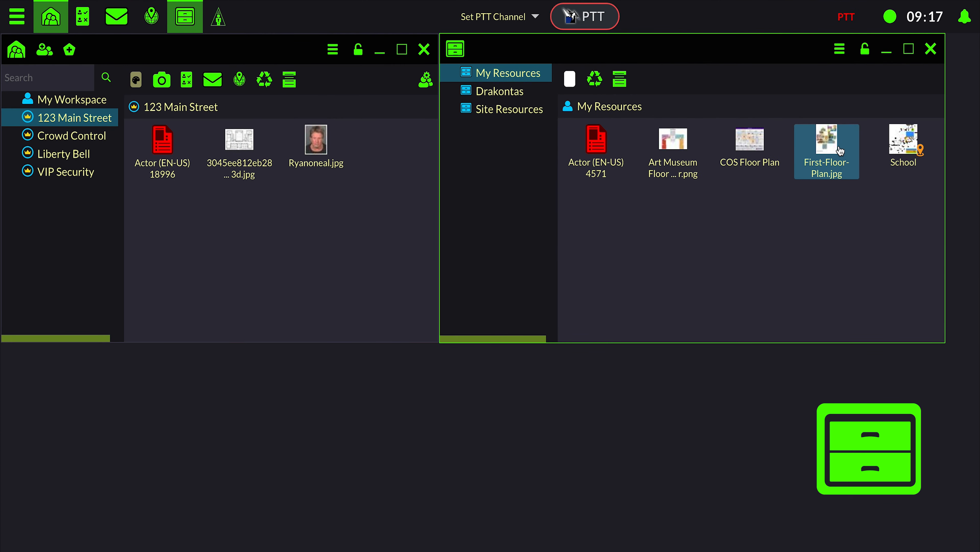
pyautogui.moveTo(835, 148); pyautogui.dragTo(394, 261)
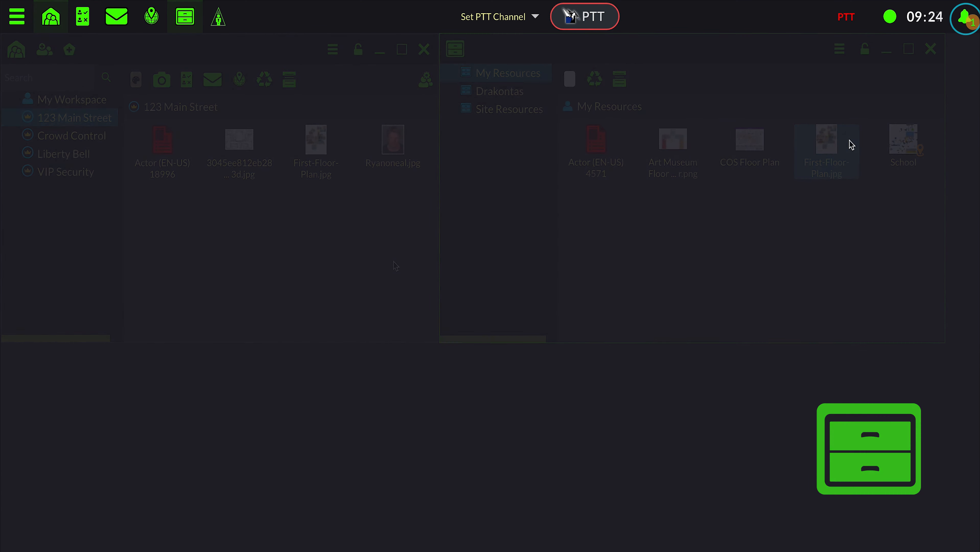
# Open the Incident Response group from its affiliation notification and set the PTT channel to Incident Response.
pyautogui.click(964, 17)
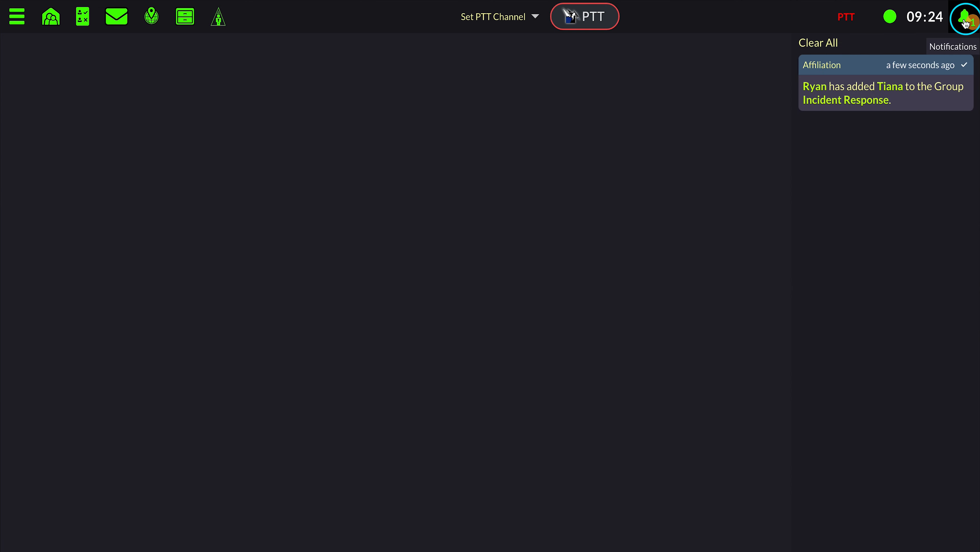
pyautogui.click(906, 73)
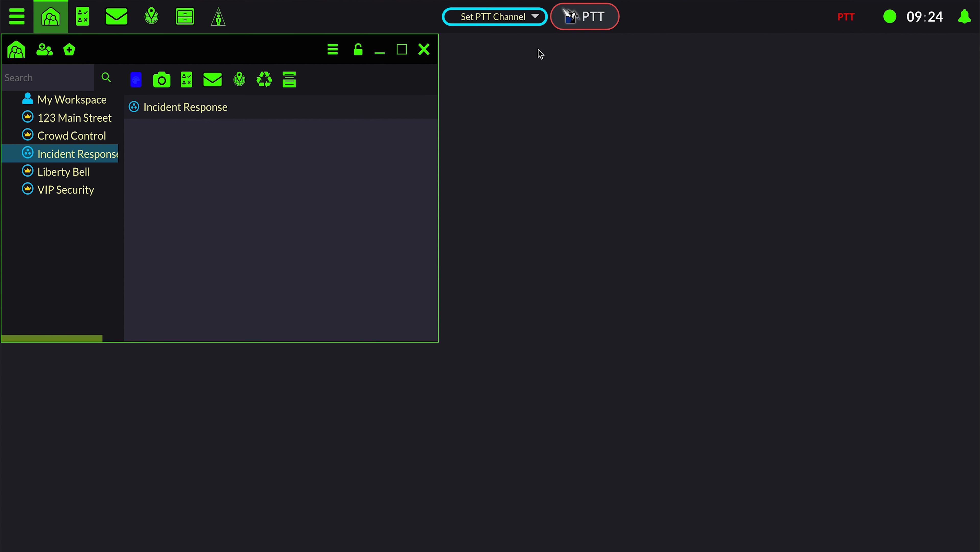
pyautogui.click(539, 24)
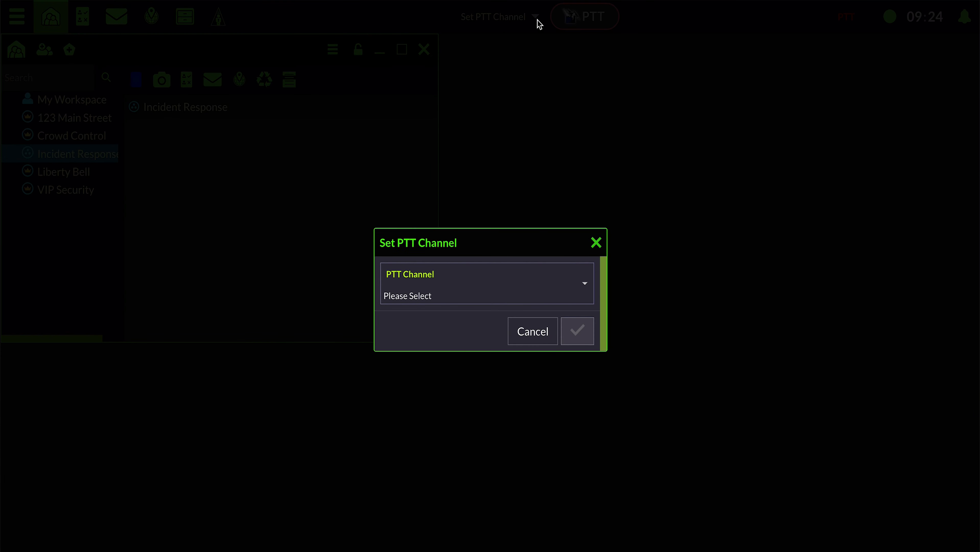
pyautogui.click(582, 280)
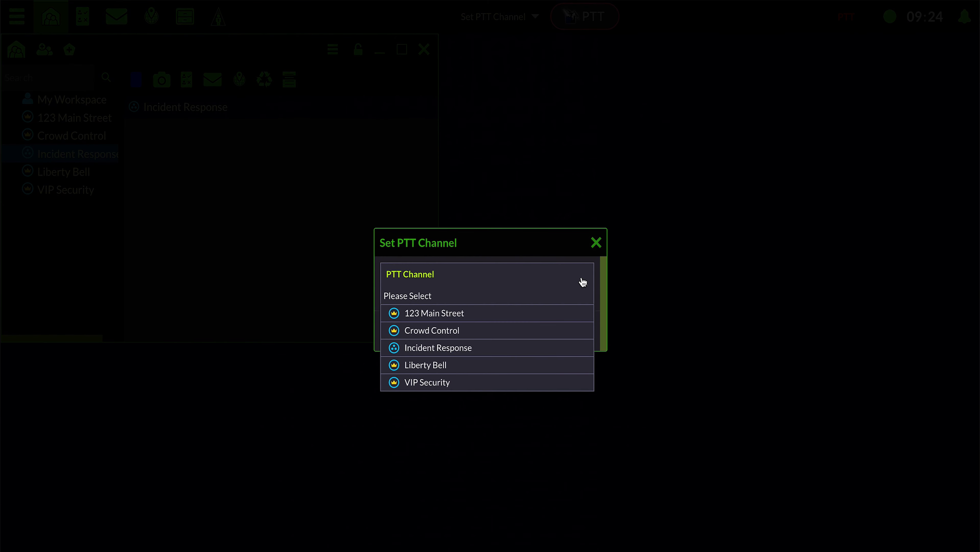
pyautogui.click(568, 347)
pyautogui.click(578, 330)
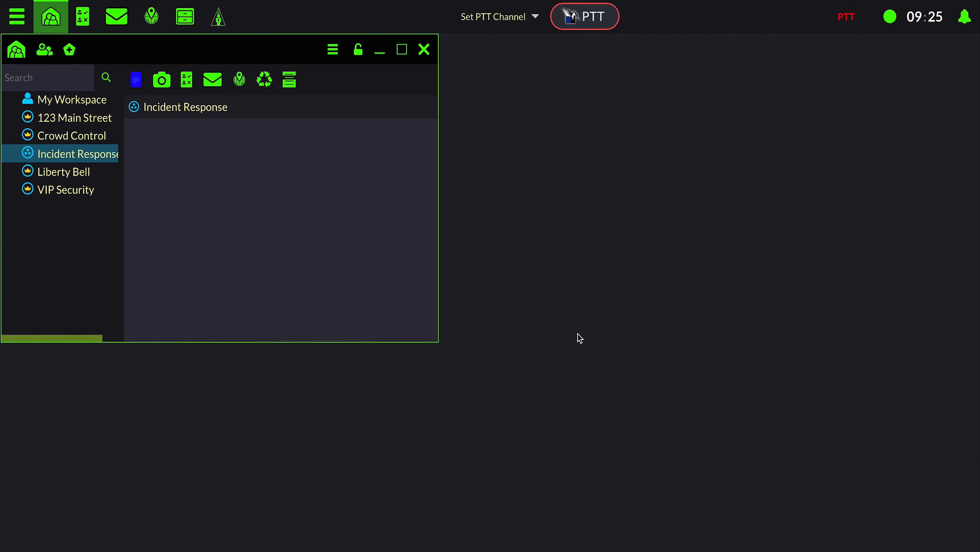